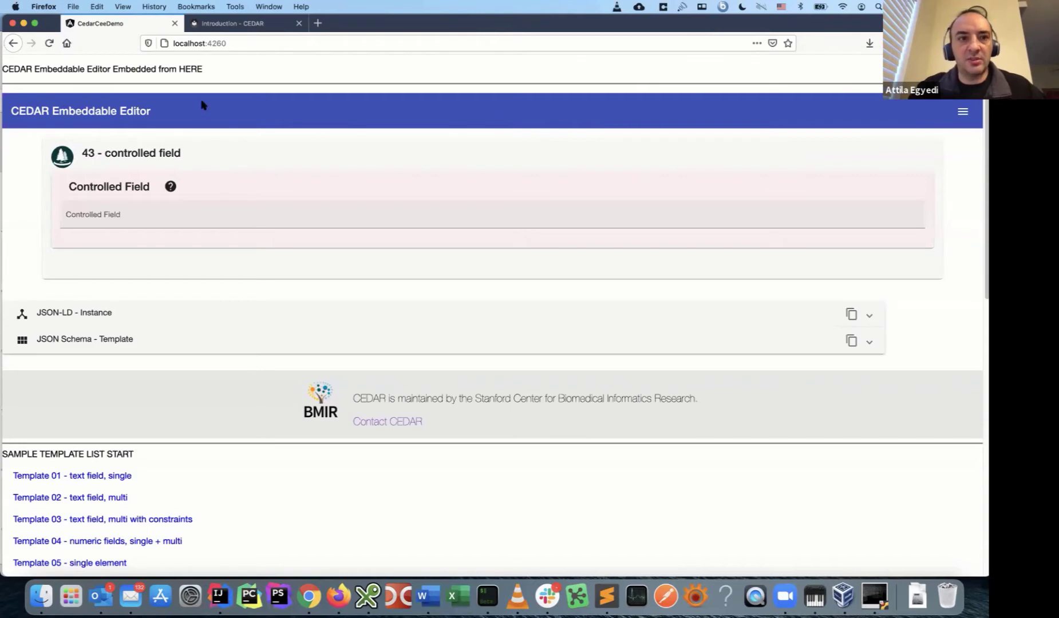
Step: Restore the Firefox window to full screen and enlarge the page content
left_click(244, 42)
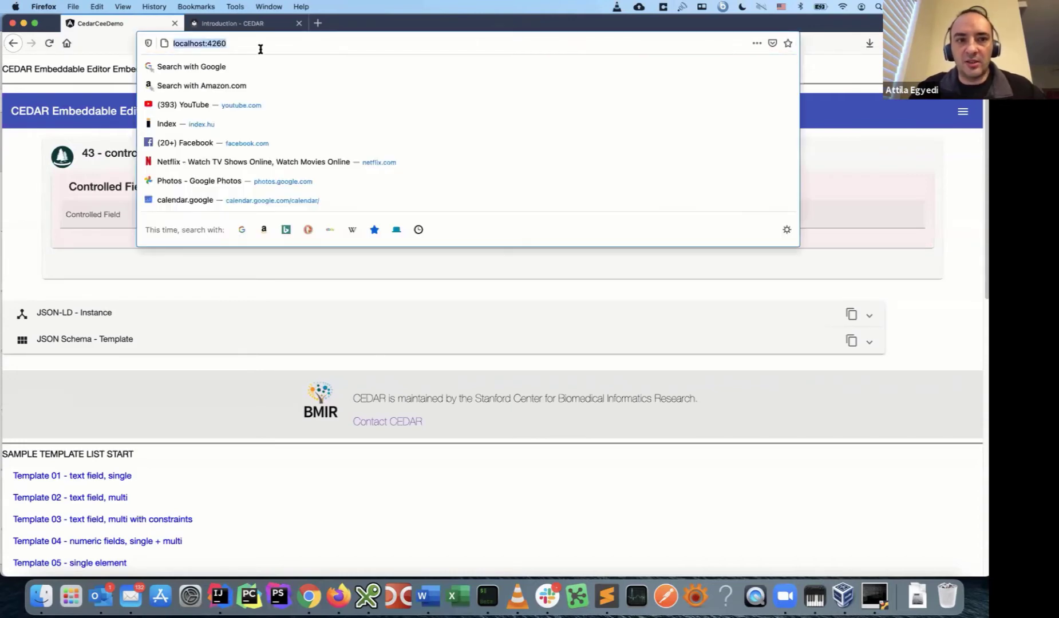
key("Escape")
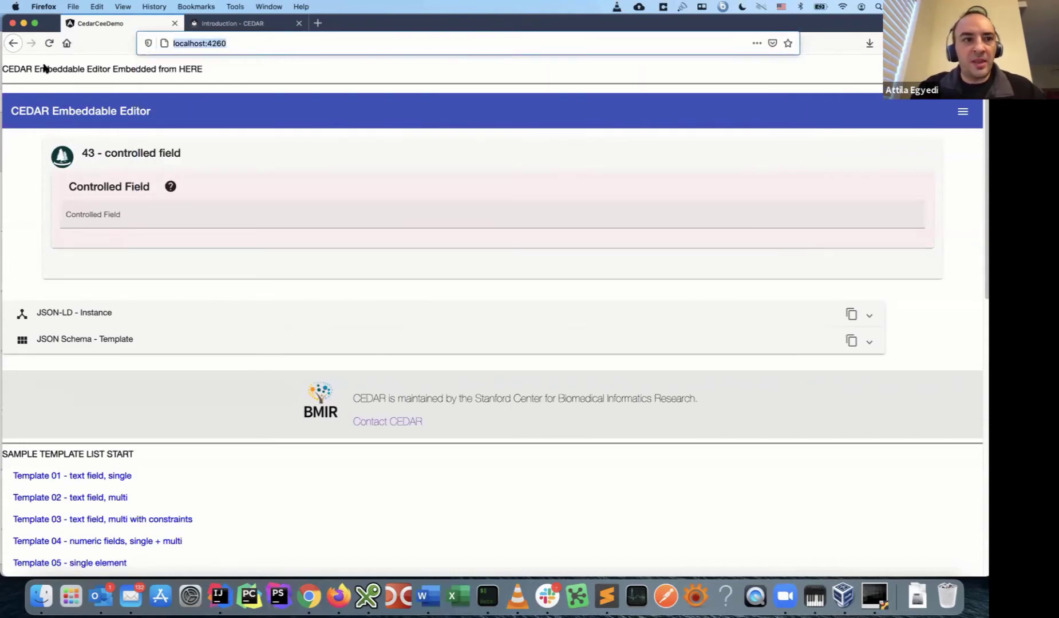
left_click_drag(4, 68, 90, 73)
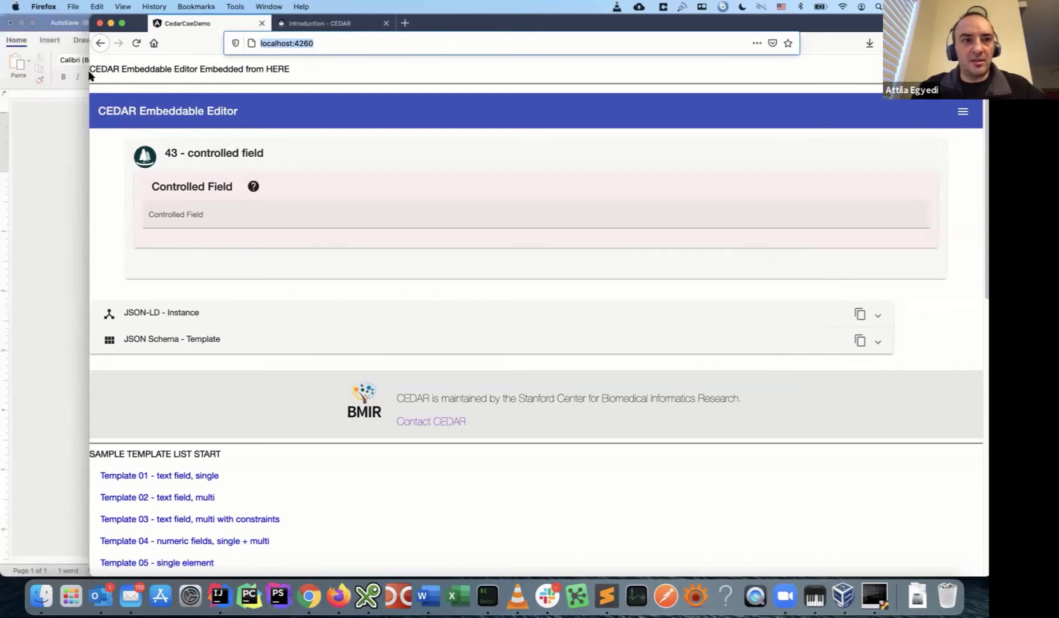
double_click(677, 24)
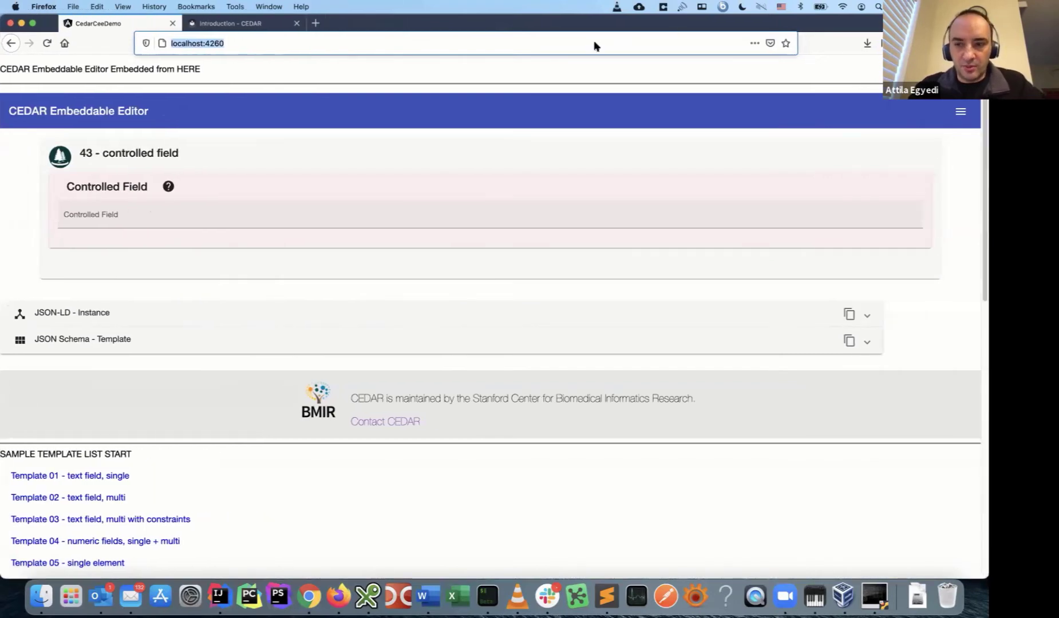
key("super+plus")
key("super+plus")
key("super+plus")
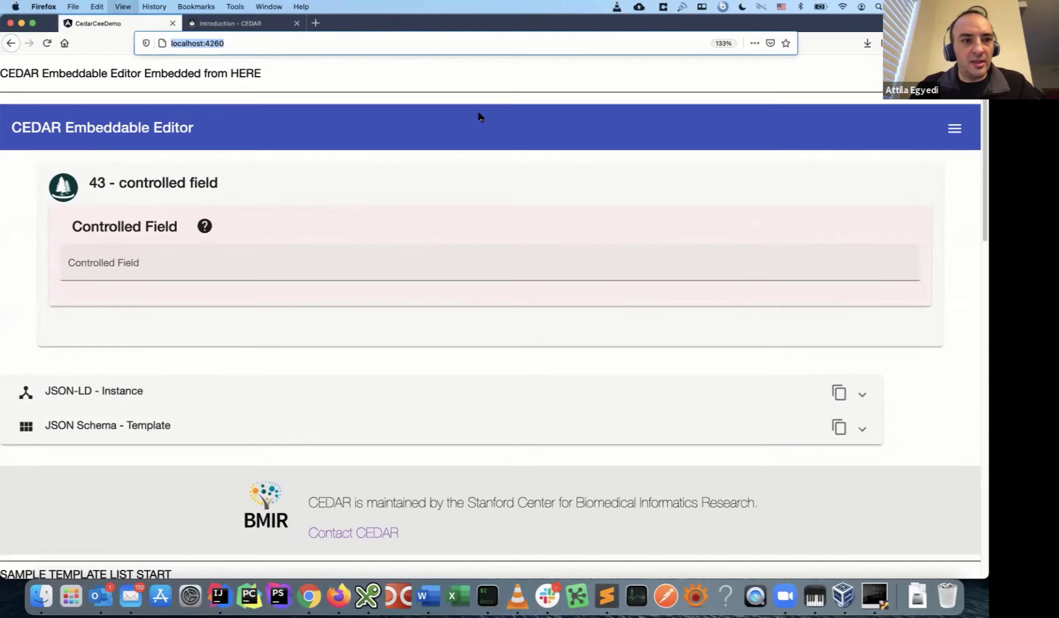
key("super+plus")
key("super+plus")
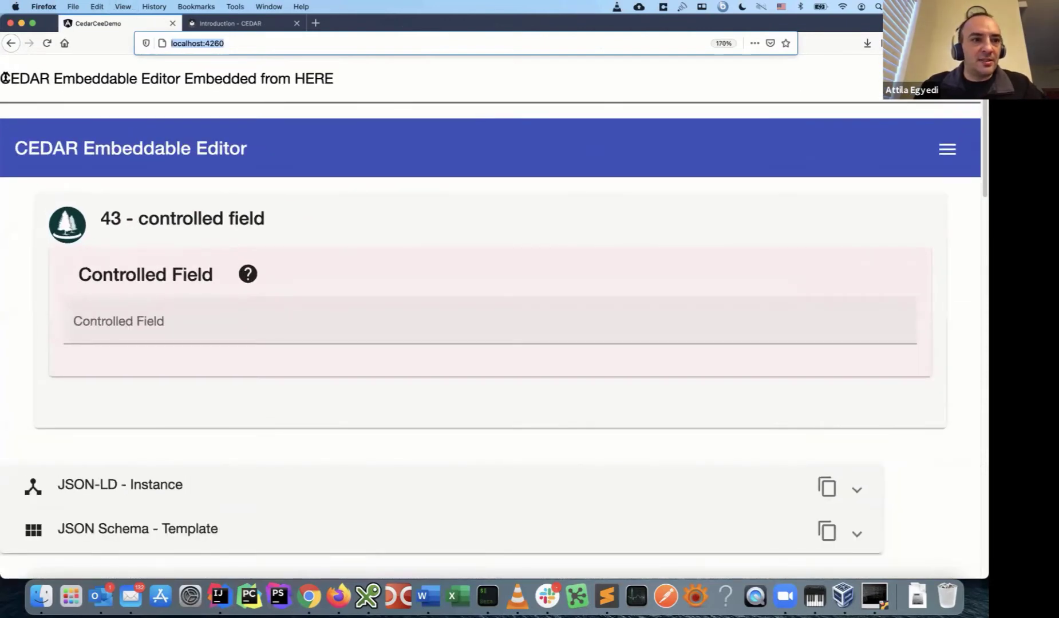
Step: Select the 'Embedded from HERE' heading, reset the page size, and resize the browser window
left_click_drag(9, 77, 326, 94)
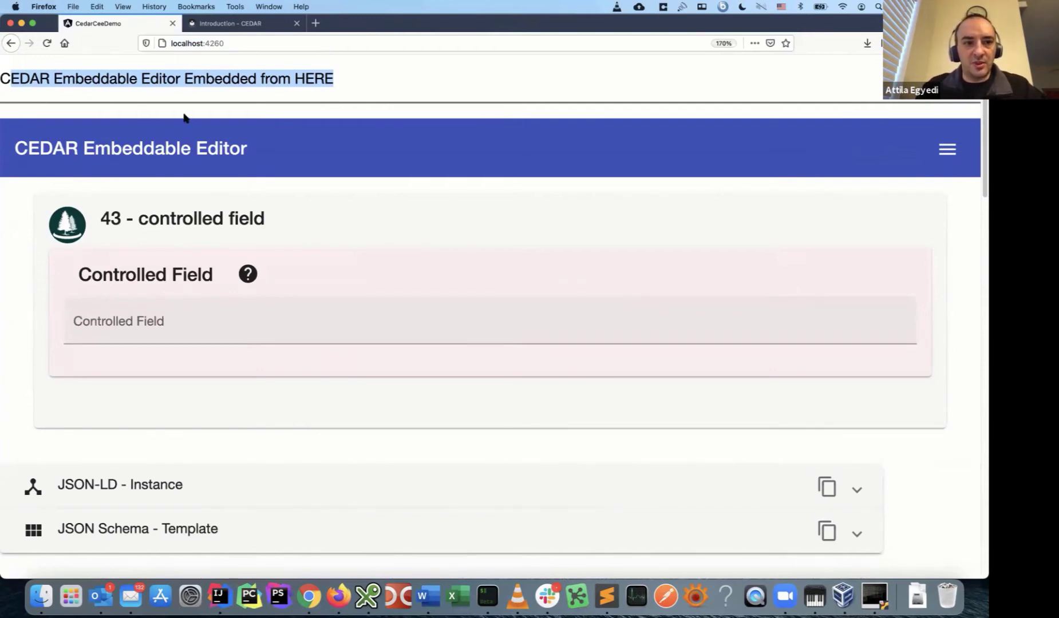
left_click(723, 43)
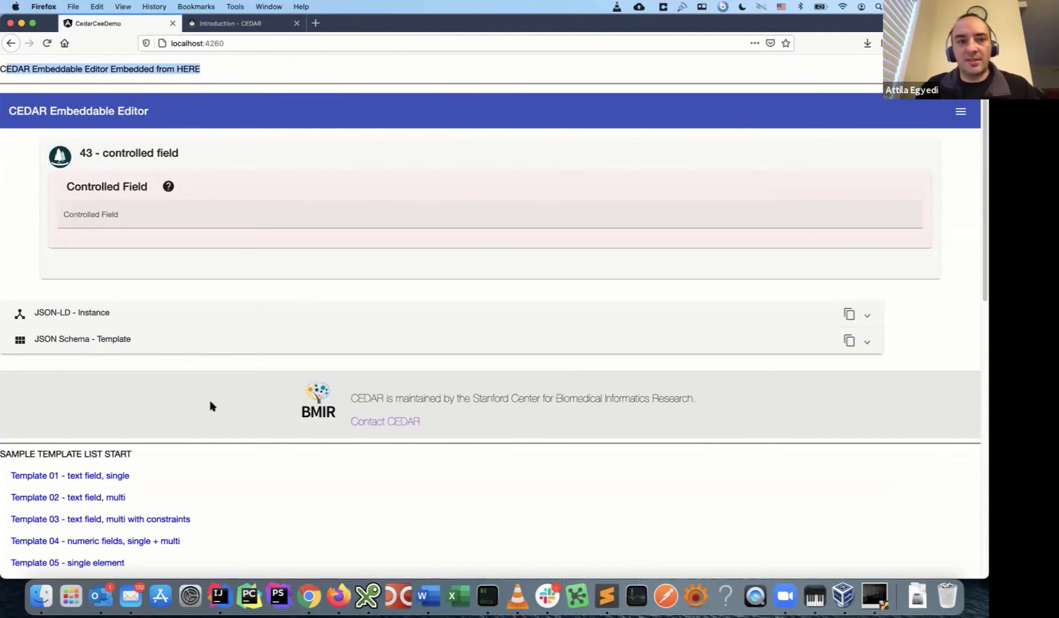
scroll(210, 406, "down", 1)
scroll(210, 405, "down", 4)
scroll(209, 406, "up", 5)
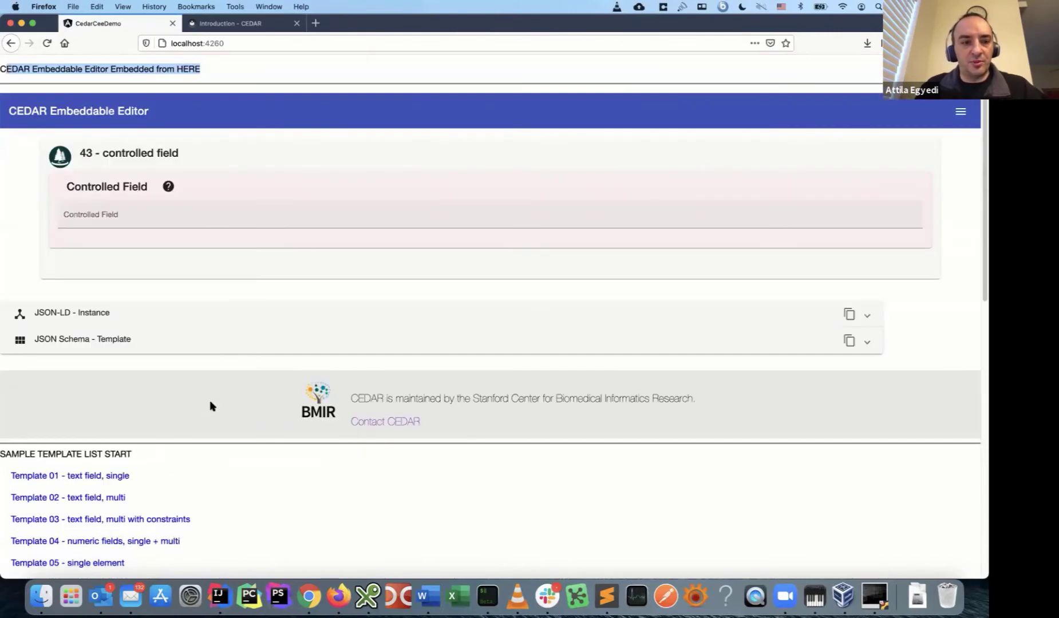
scroll(209, 405, "down", 10)
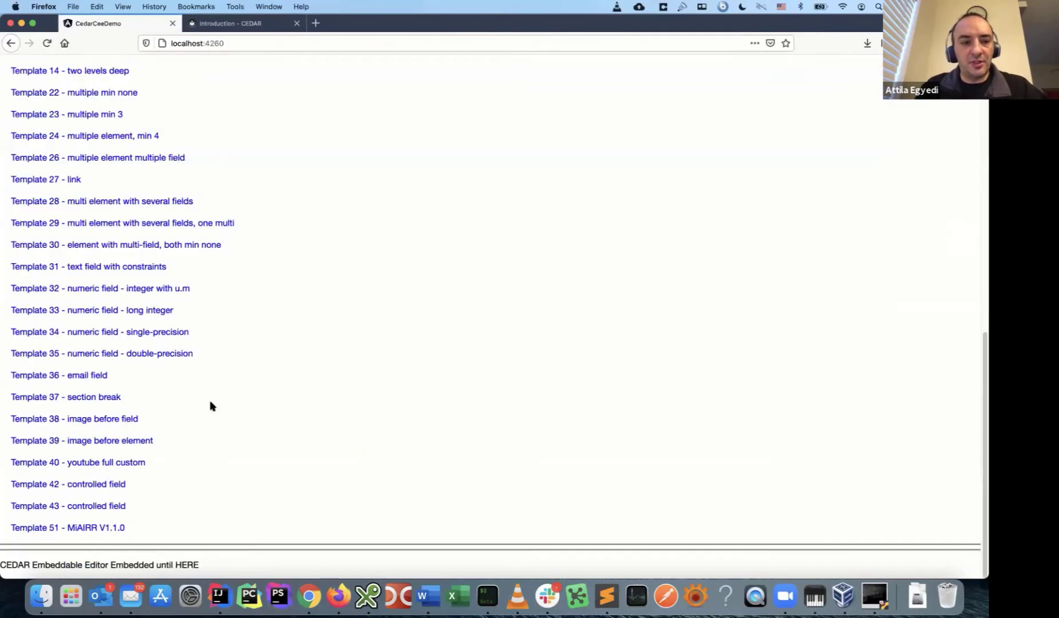
scroll(210, 405, "up", 10)
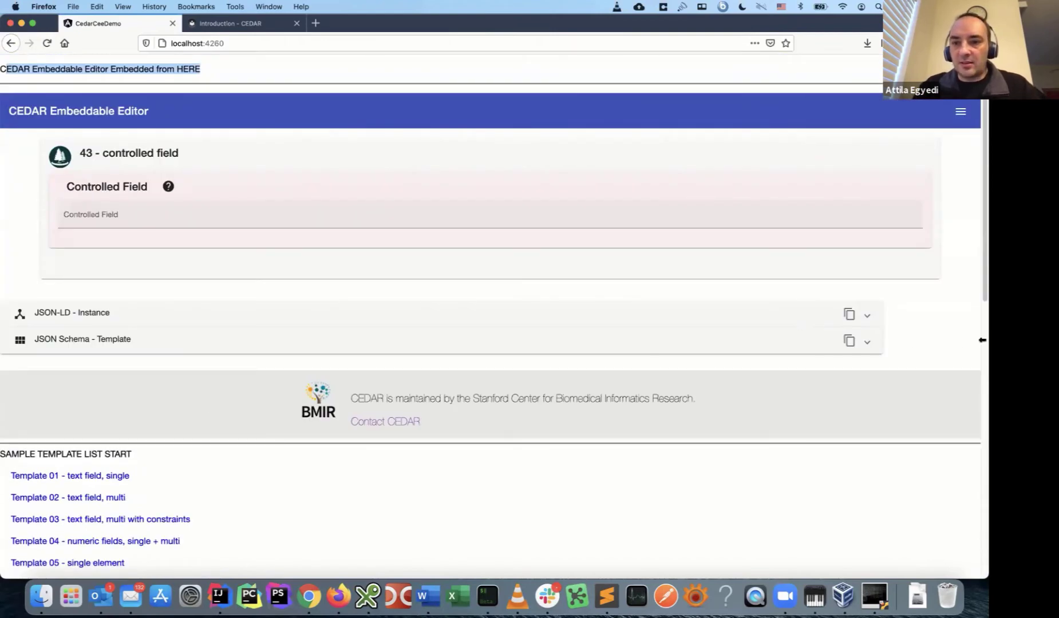
left_click_drag(982, 340, 378, 348)
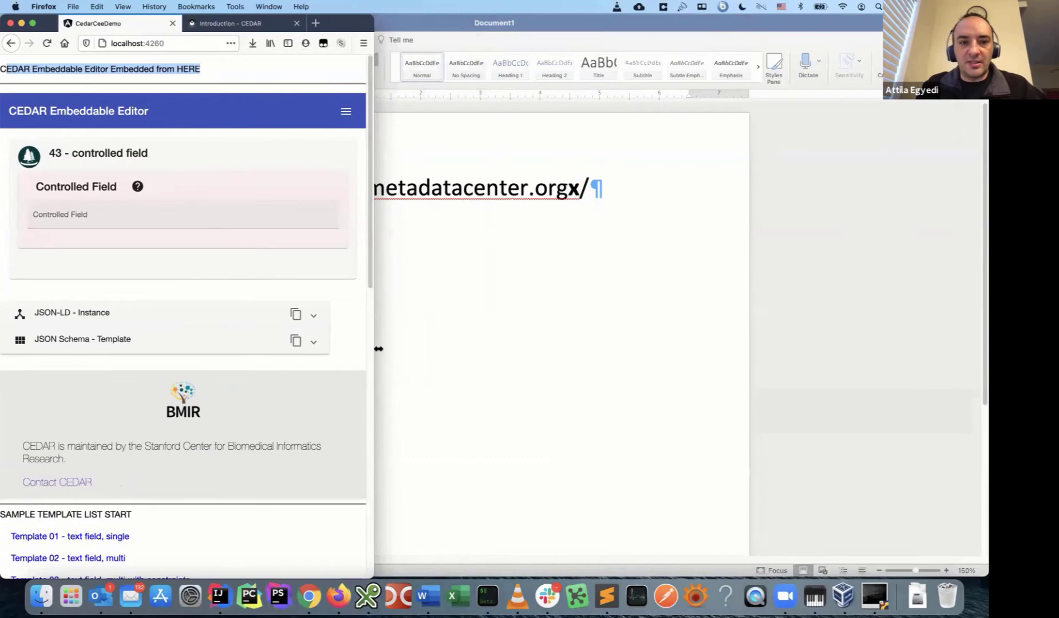
left_click_drag(379, 348, 986, 379)
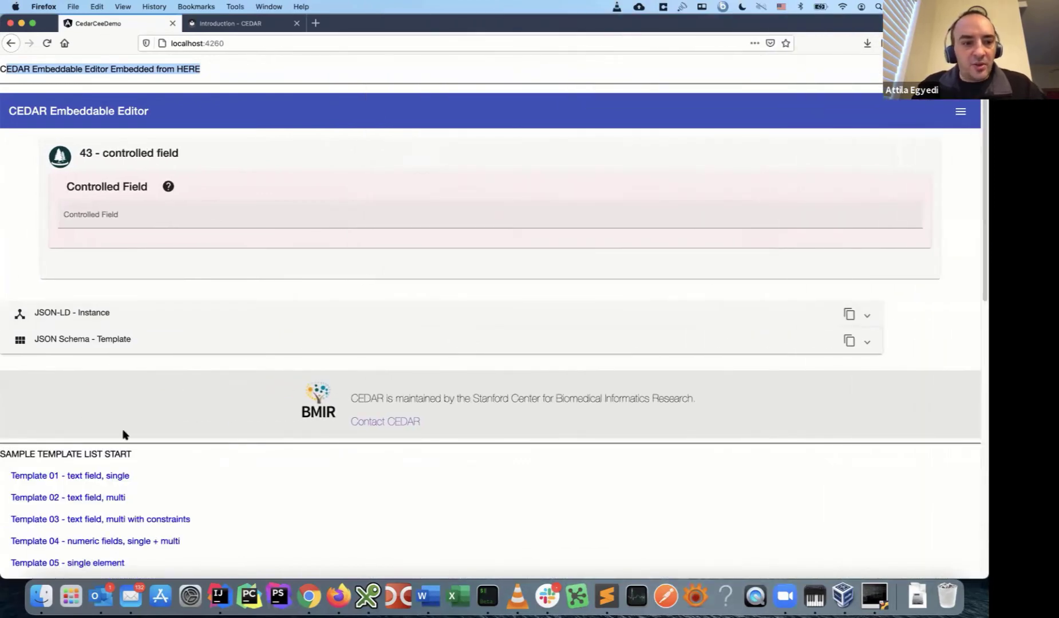
scroll(83, 506, "down", 1)
scroll(81, 506, "up", 1)
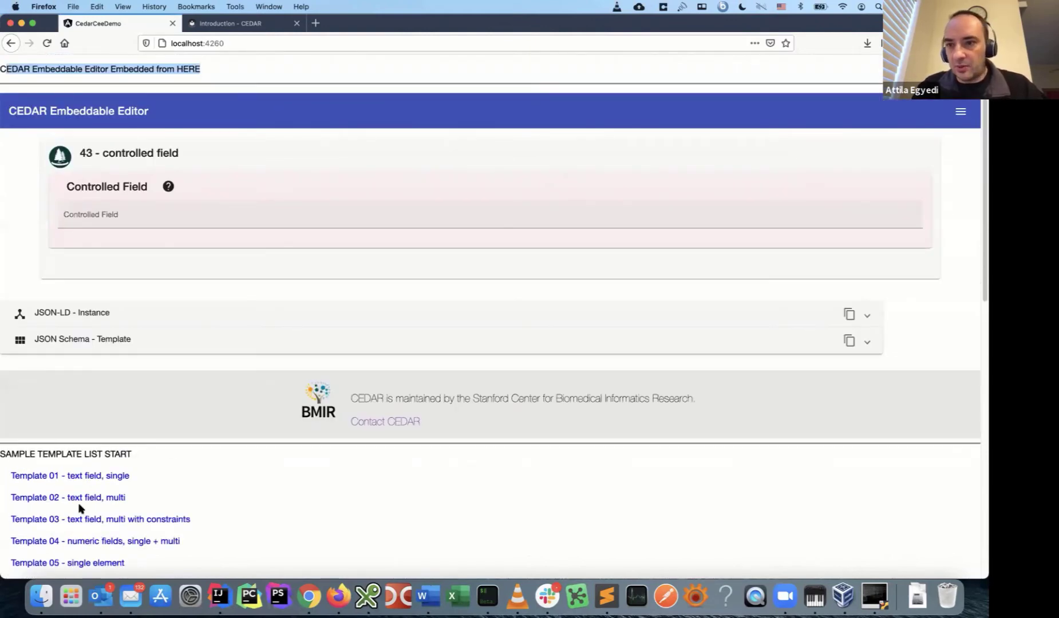
Step: Load Template 01, enter aabbcc in Single Text Field, and collapse the JSON-LD instance view
left_click(98, 478)
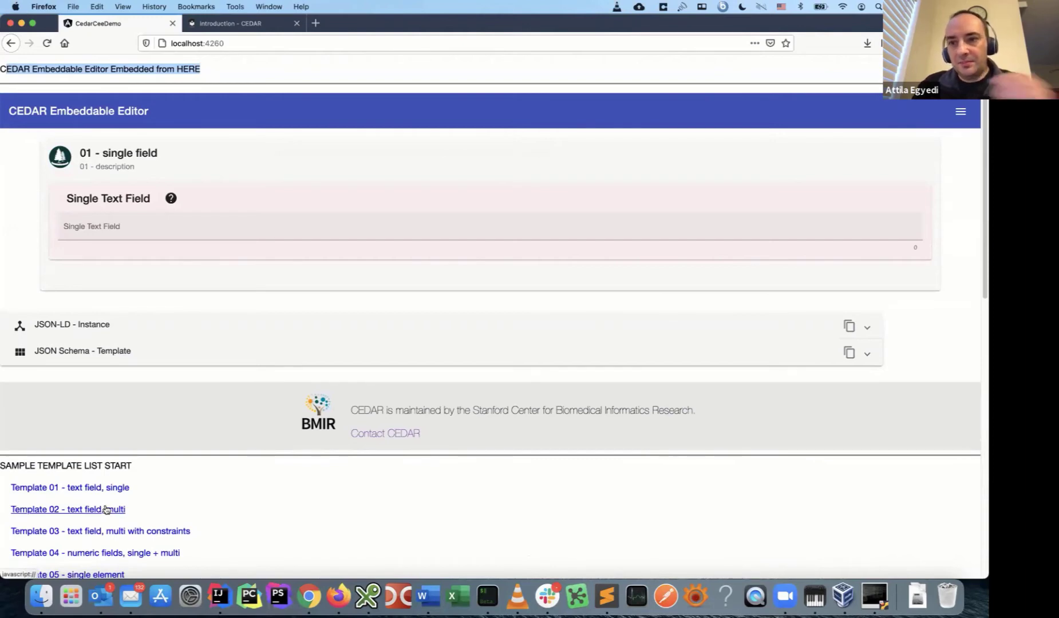
left_click(97, 229)
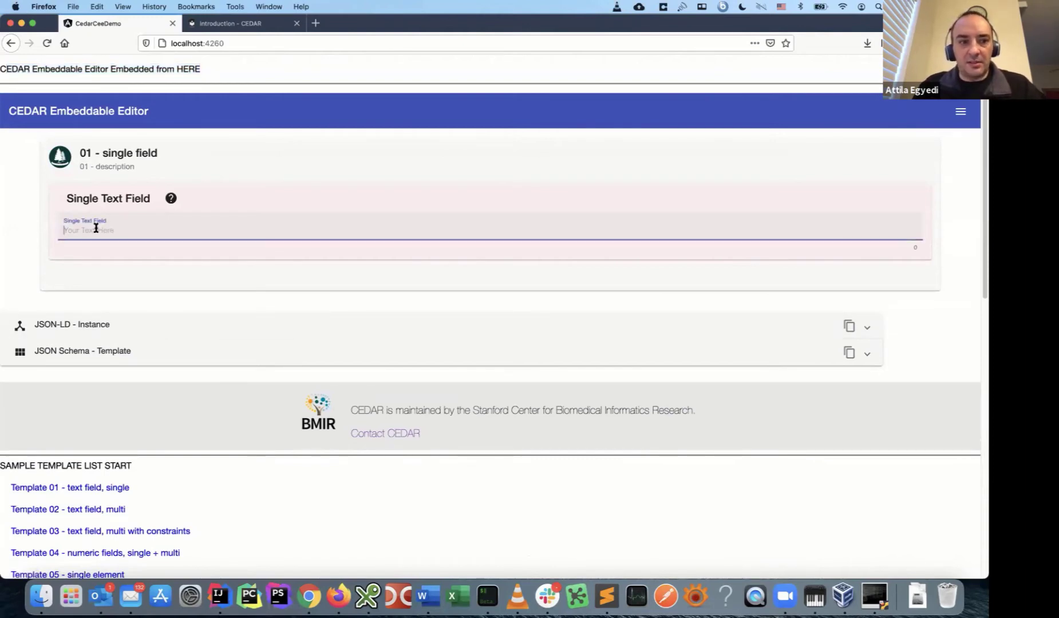
type("fdsjhfdsjhfds")
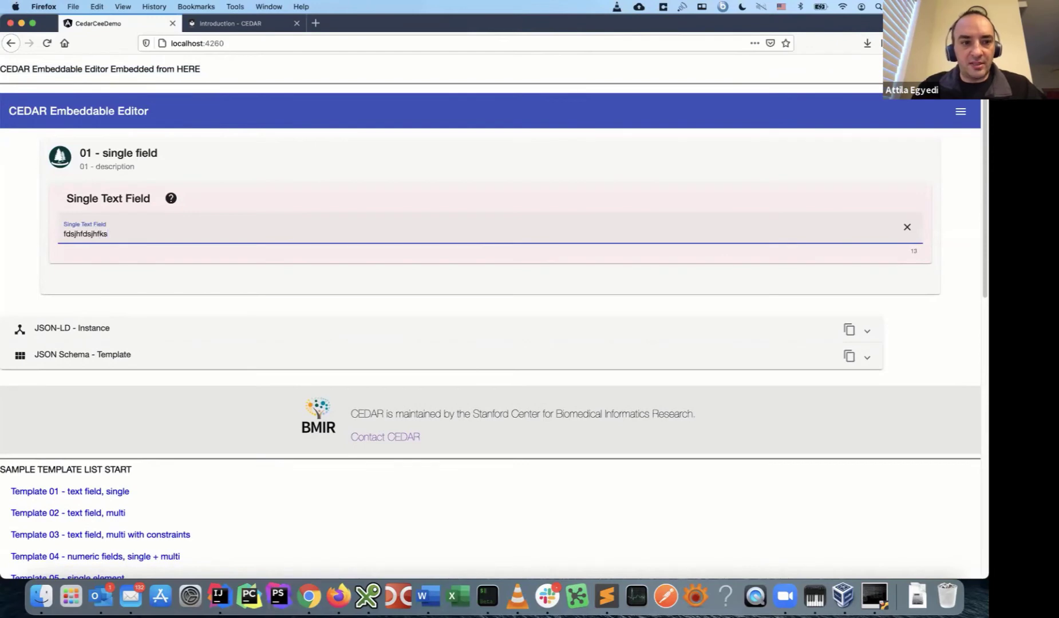
left_click(87, 331)
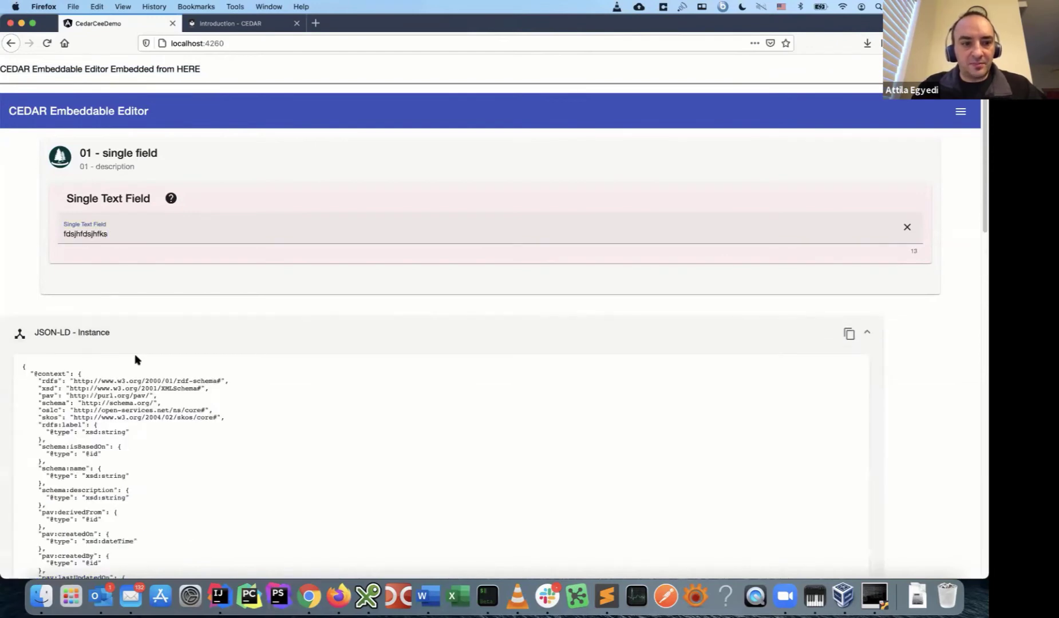
scroll(136, 359, "down", 5)
scroll(136, 359, "up", 2)
scroll(136, 359, "up", 1)
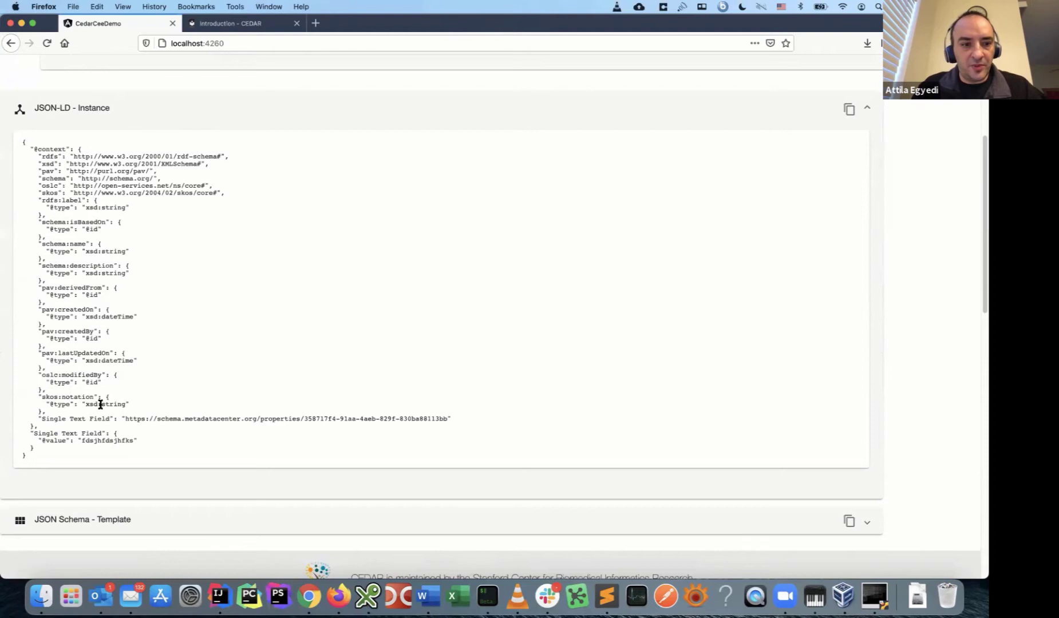
double_click(104, 441)
scroll(125, 289, "up", 3)
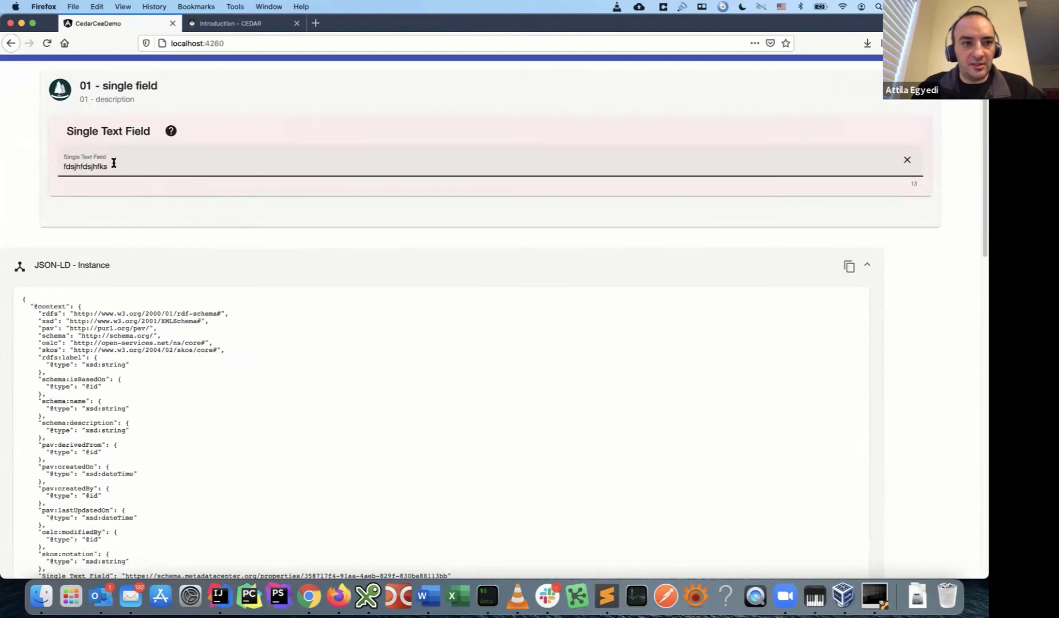
left_click_drag(113, 162, 35, 163)
type("aab")
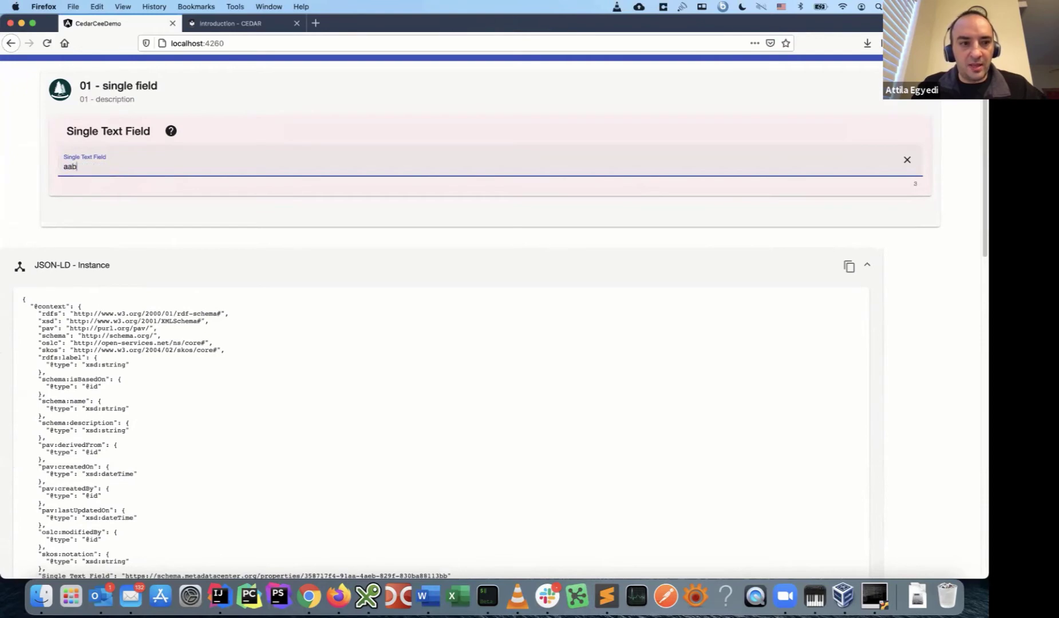
type("bcc")
scroll(446, 331, "down", 3)
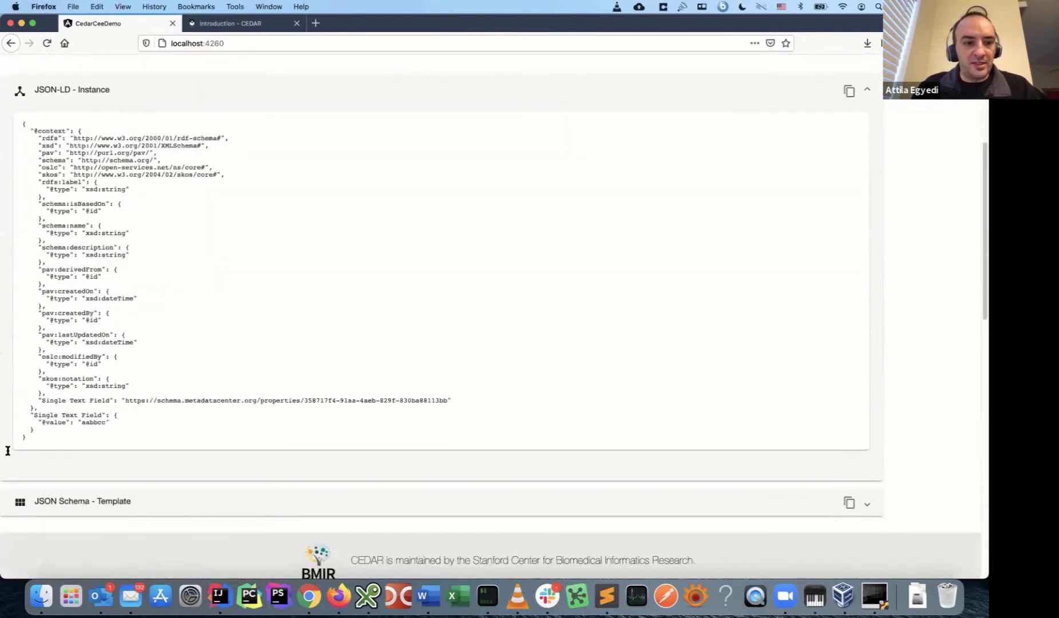
scroll(80, 371, "up", 3)
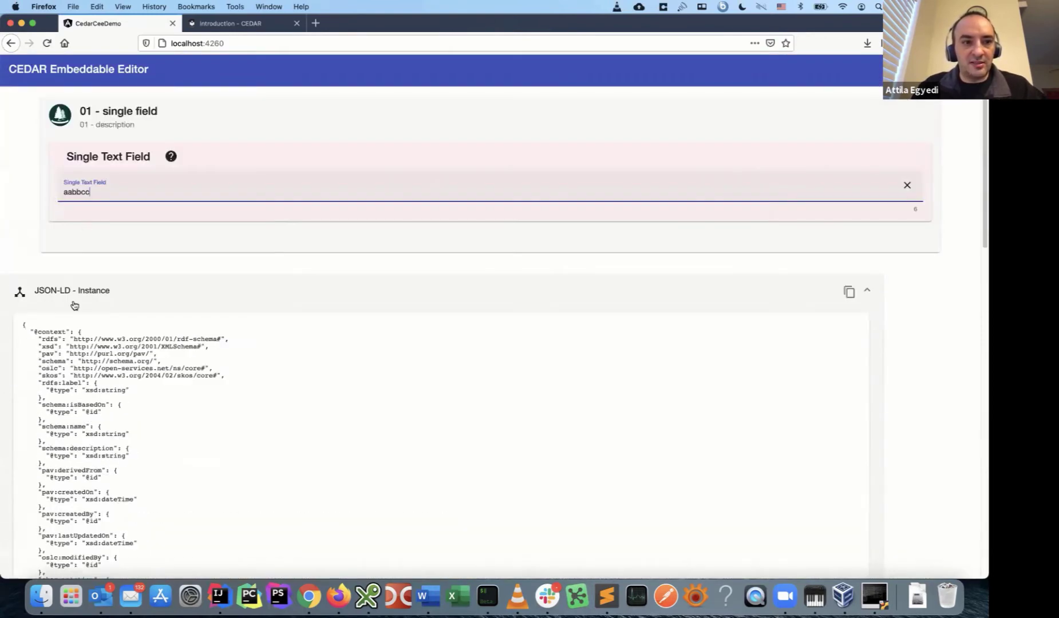
left_click(71, 289)
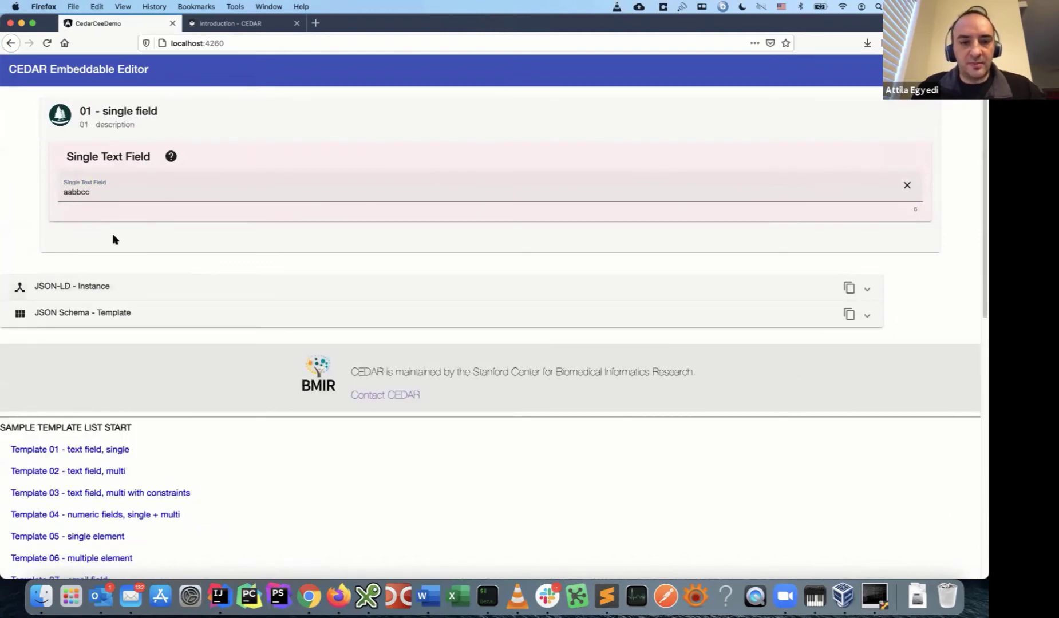
Step: Load Template 02 (multi text field) and browse its first three entries
left_click(95, 473)
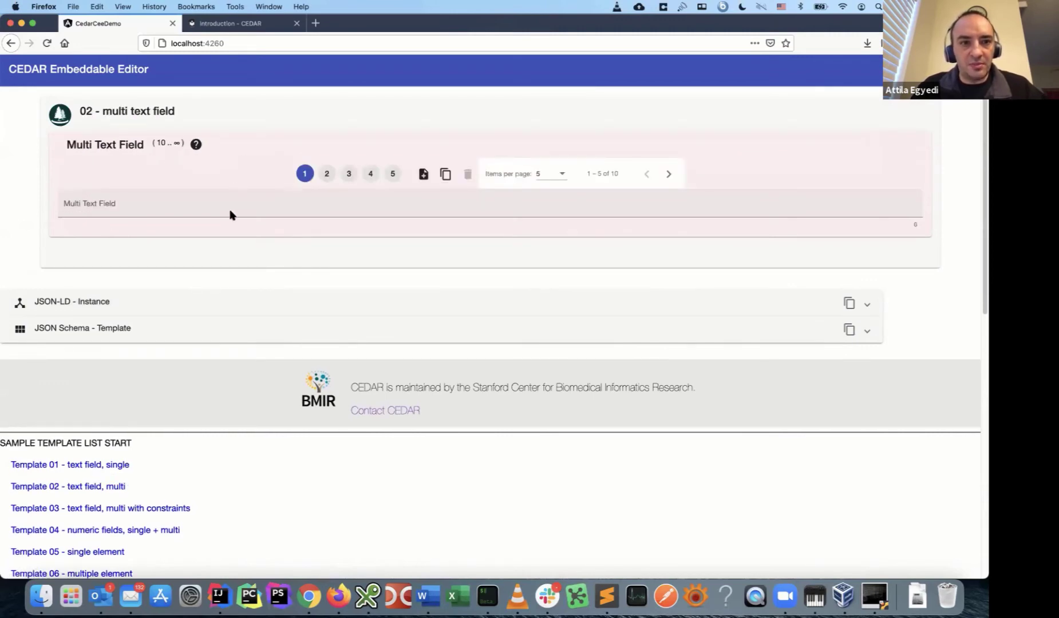
left_click(327, 174)
left_click(348, 175)
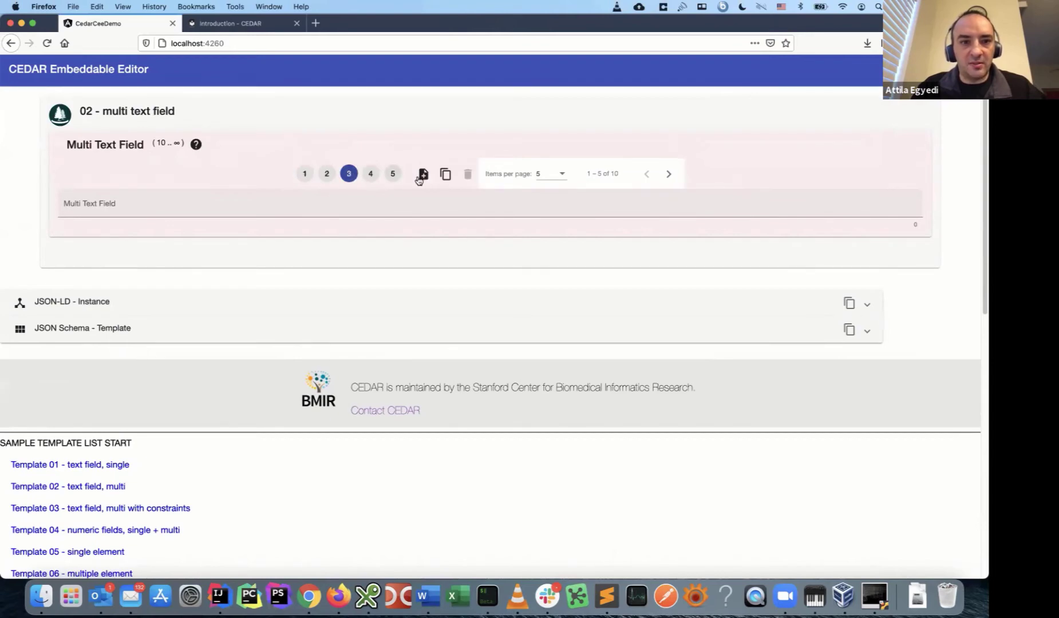
left_click(303, 174)
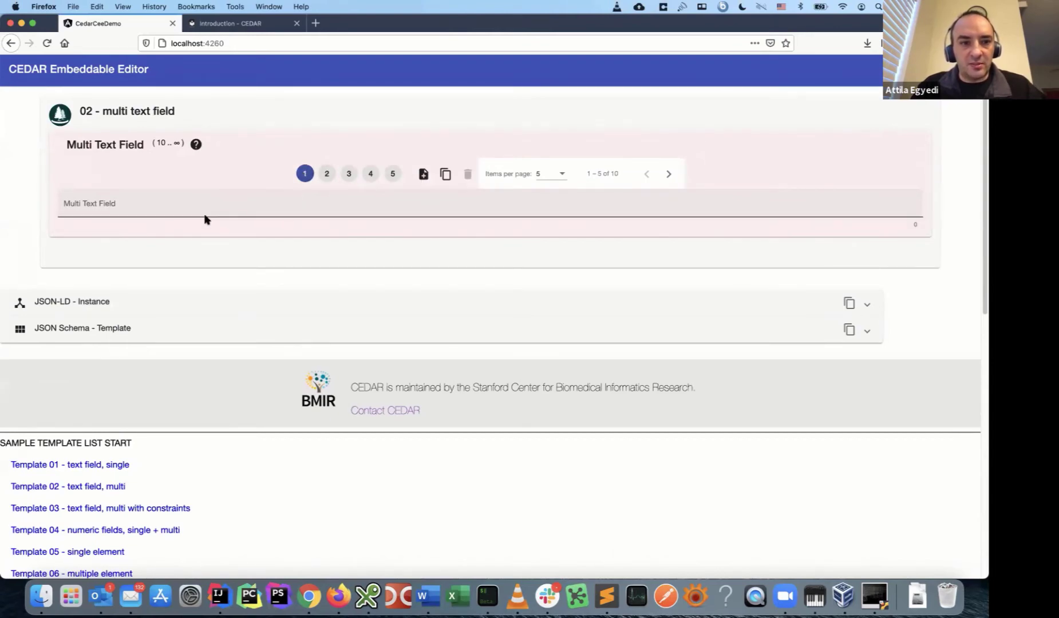
Step: Enter 111 in the first entry and 222 in the second entry
left_click(205, 203)
type("111")
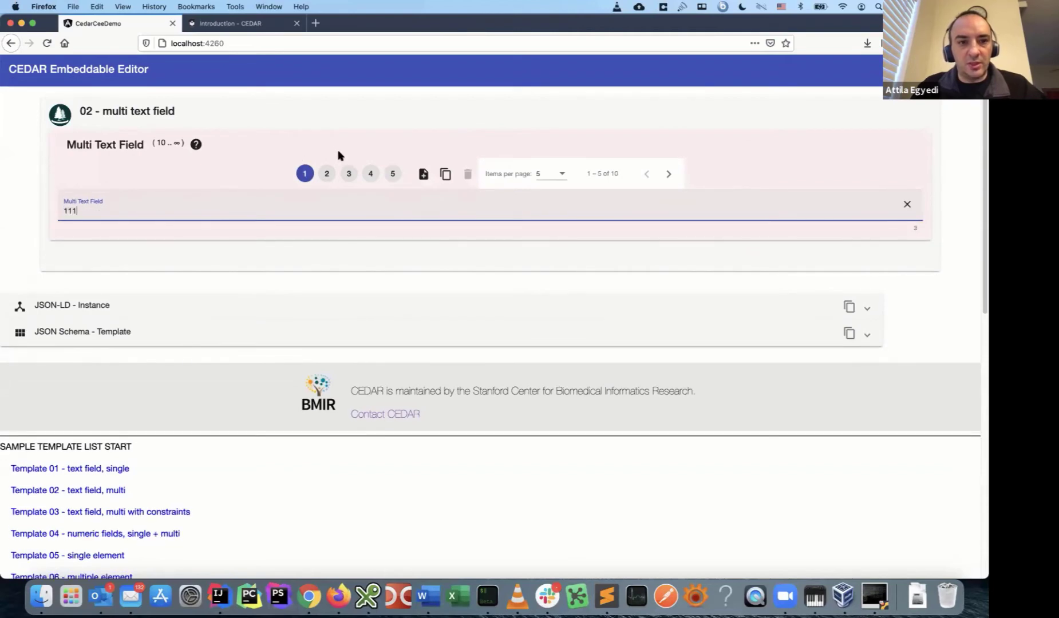
left_click(327, 174)
left_click(248, 211)
type("222")
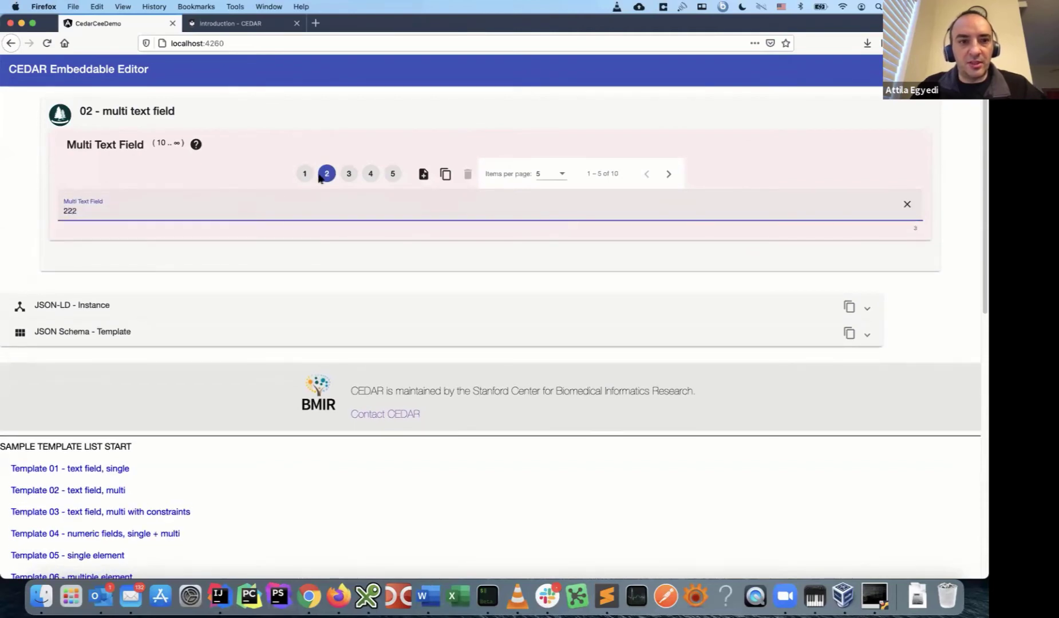
left_click(305, 174)
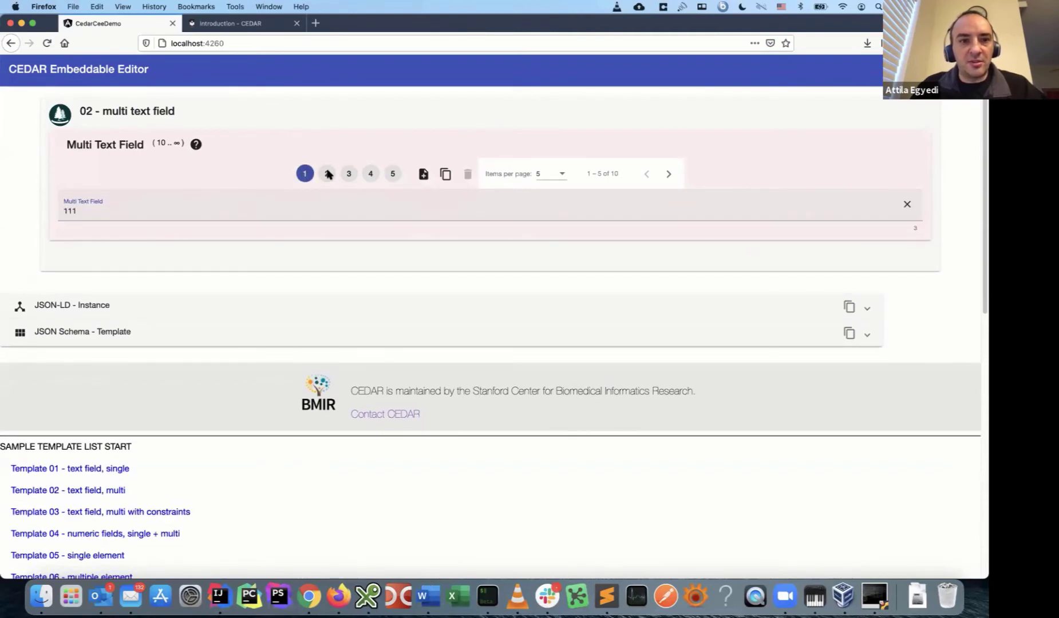
left_click(288, 205)
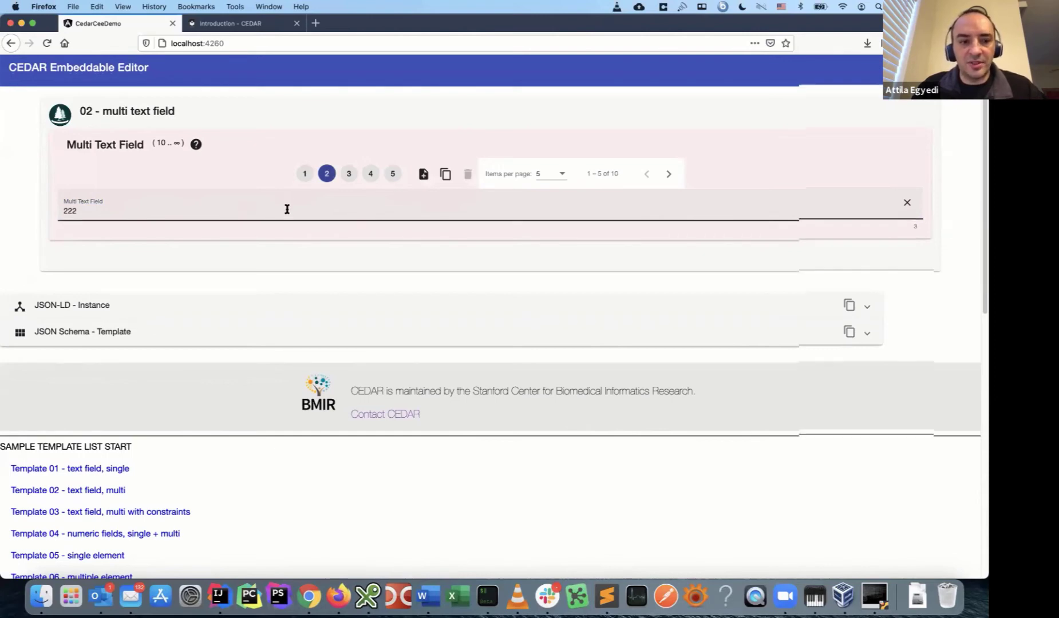
scroll(286, 208, "down", 5)
scroll(286, 209, "down", 3)
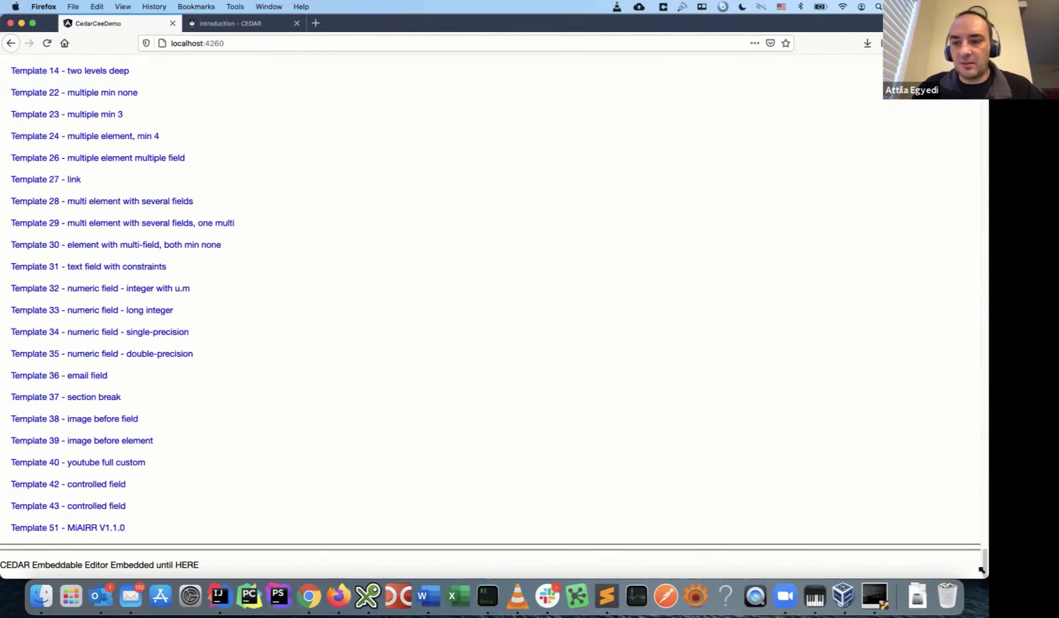
left_click_drag(982, 568, 983, 190)
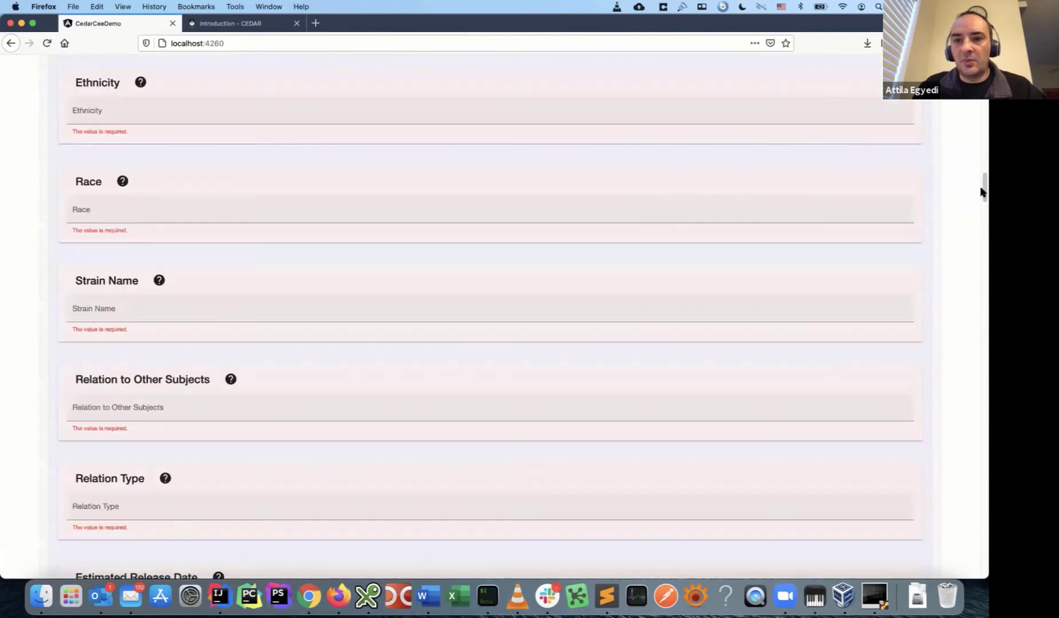
scroll(484, 220, "up", 10)
scroll(484, 220, "up", 5)
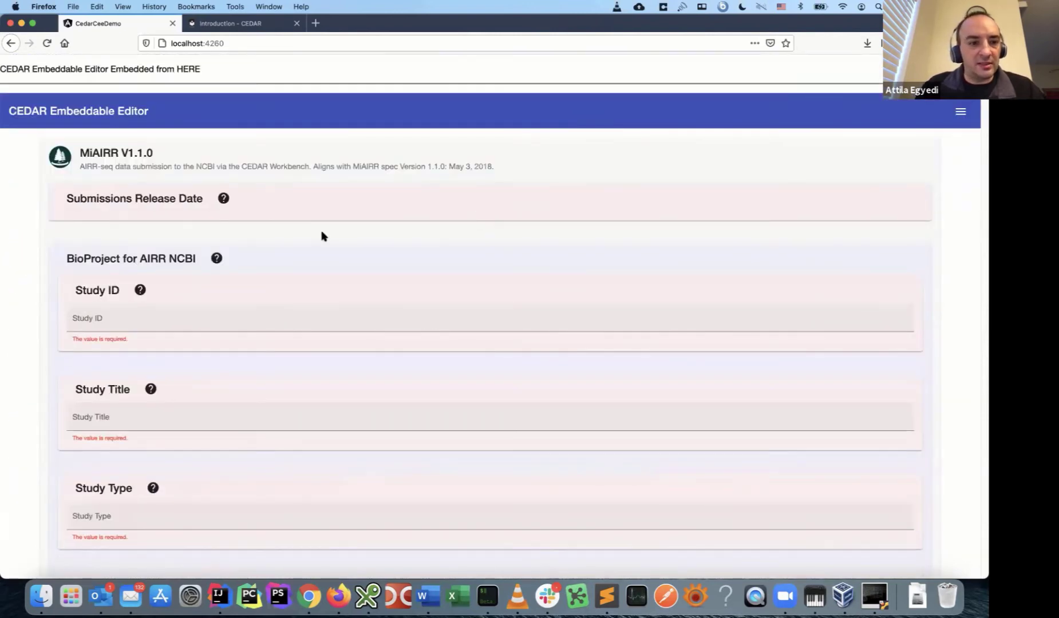
scroll(322, 234, "down", 3)
scroll(289, 347, "down", 3)
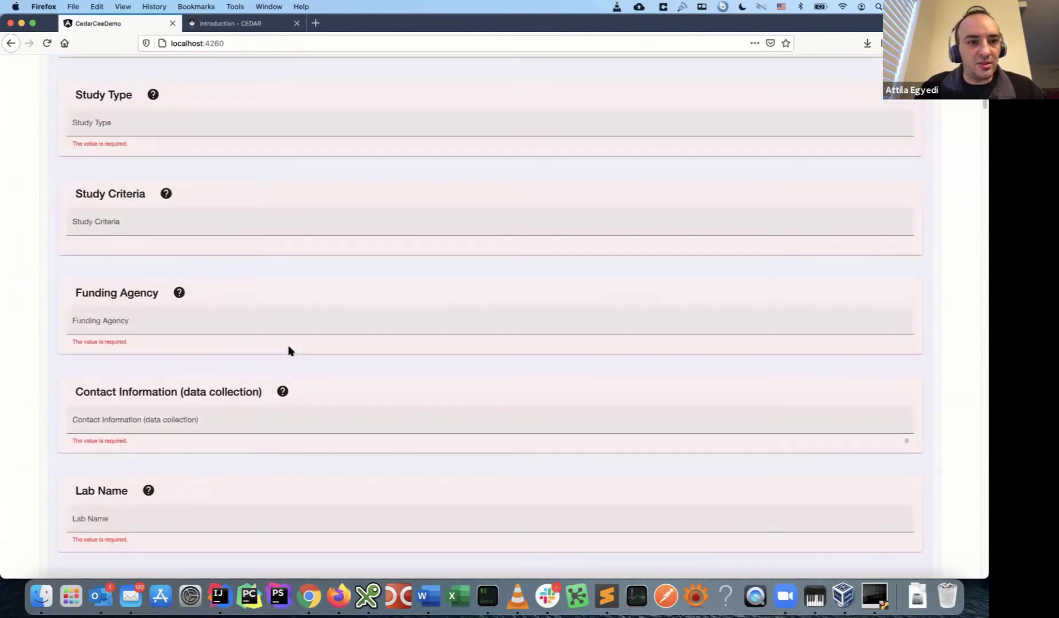
Step: Choose 'Adhesion Performance Study' from the MiAIRR Study Type term list
left_click(121, 124)
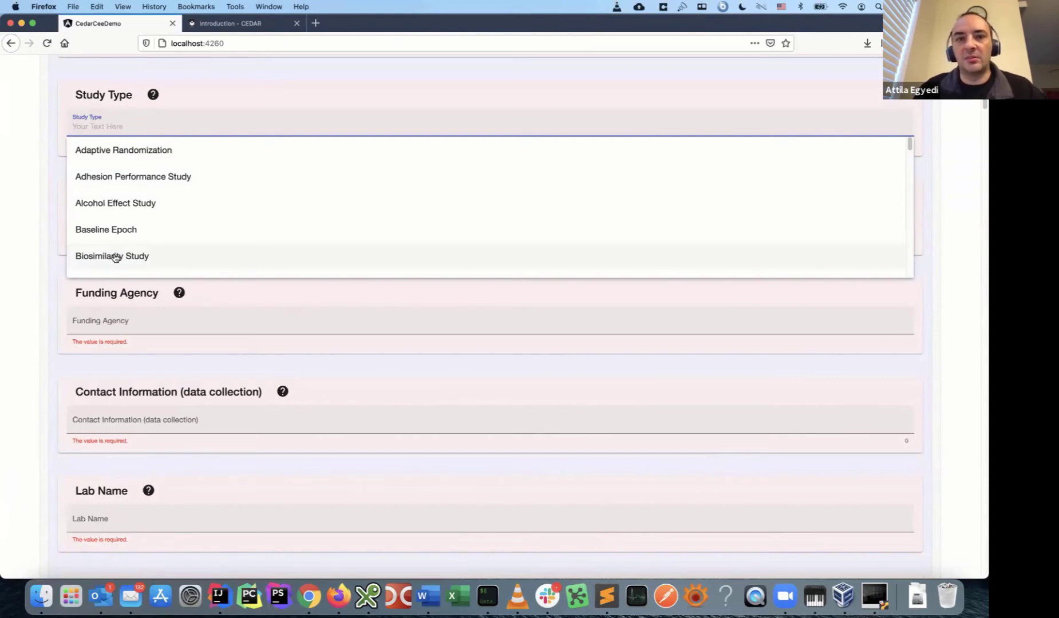
scroll(114, 257, "up", 1)
scroll(114, 257, "up", 2)
scroll(114, 257, "up", 3)
scroll(114, 257, "up", 2)
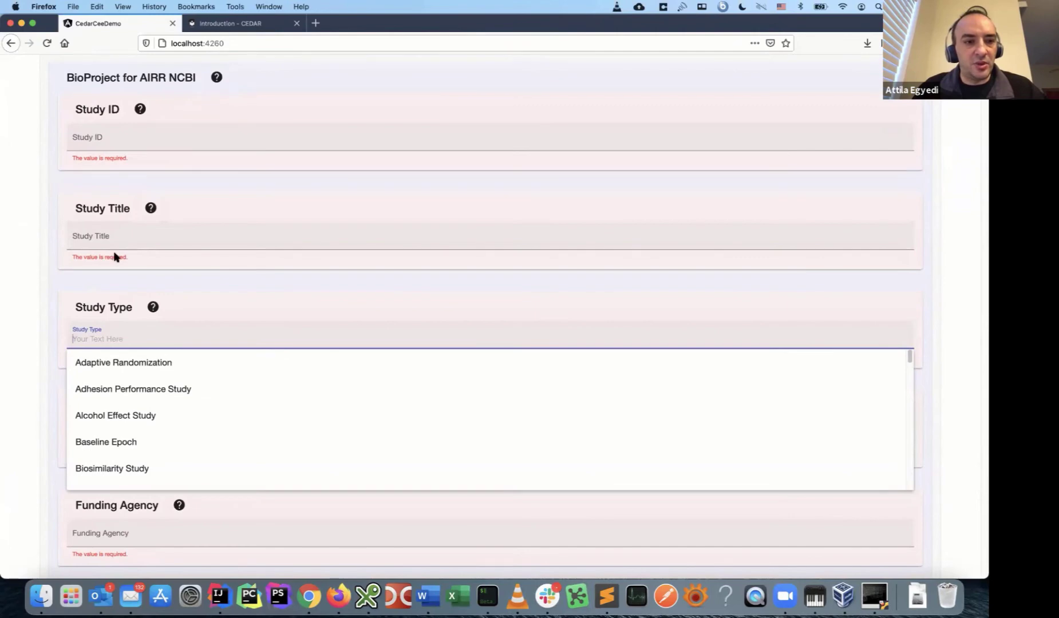
scroll(112, 254, "up", 1)
left_click(100, 443)
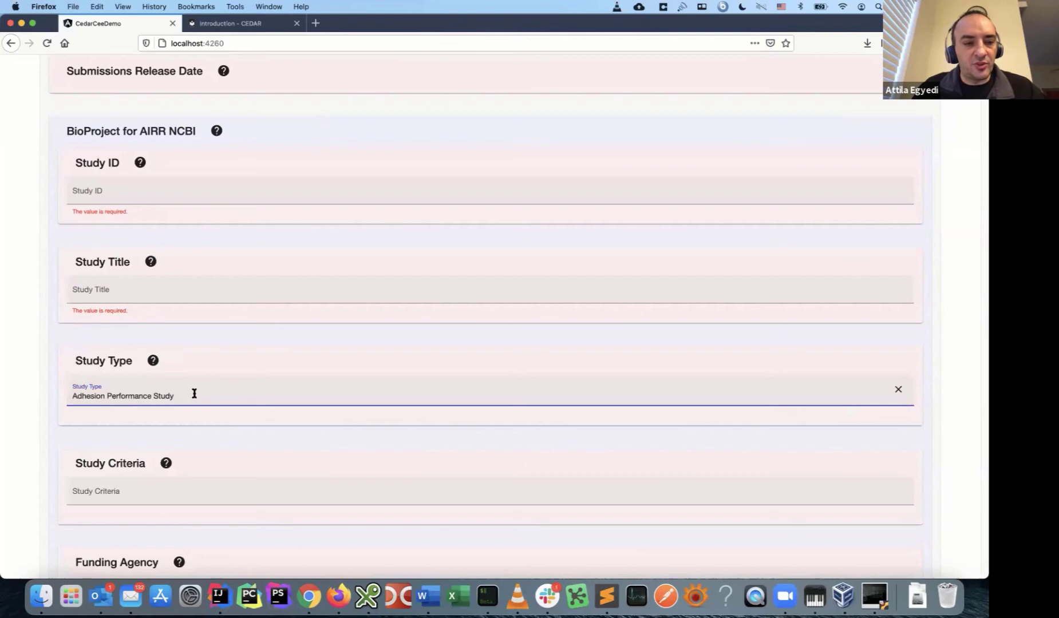
scroll(195, 397, "up", 3)
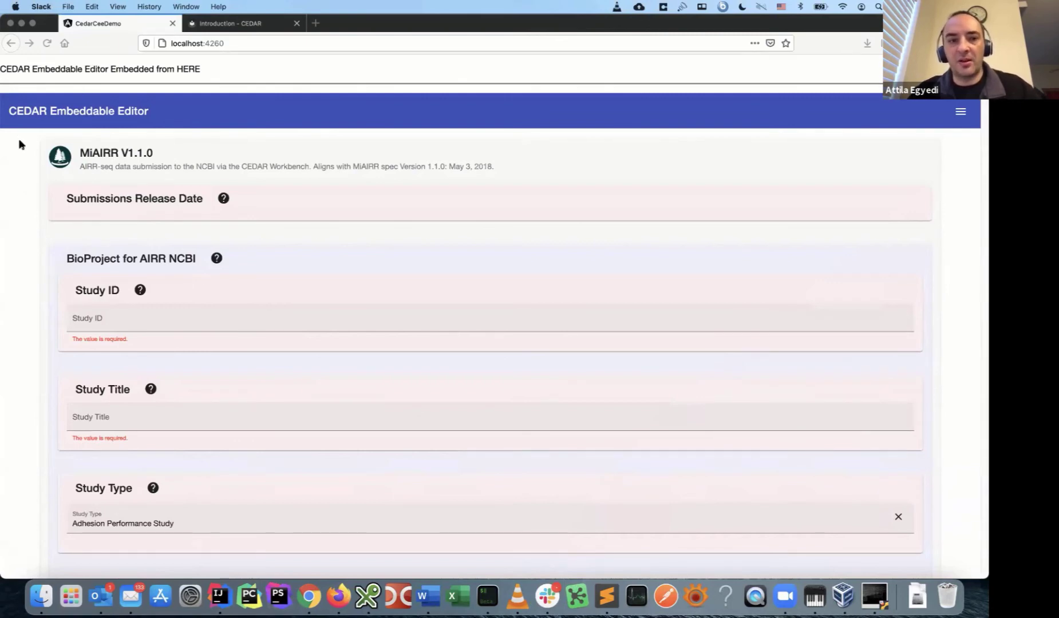
scroll(236, 302, "down", 3)
scroll(238, 304, "down", 8)
scroll(236, 303, "down", 8)
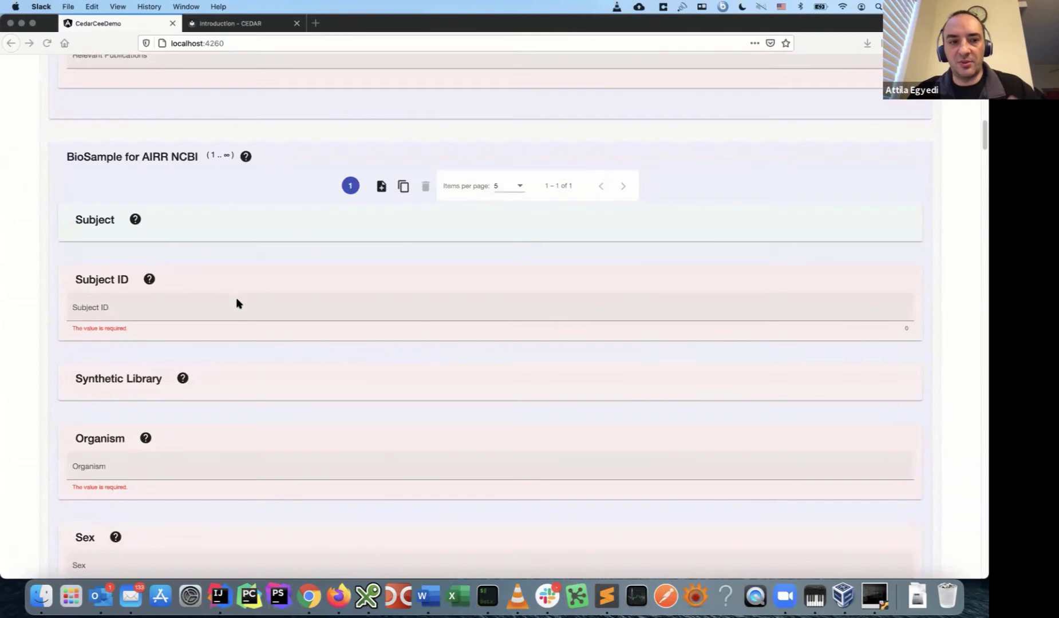
scroll(236, 304, "down", 5)
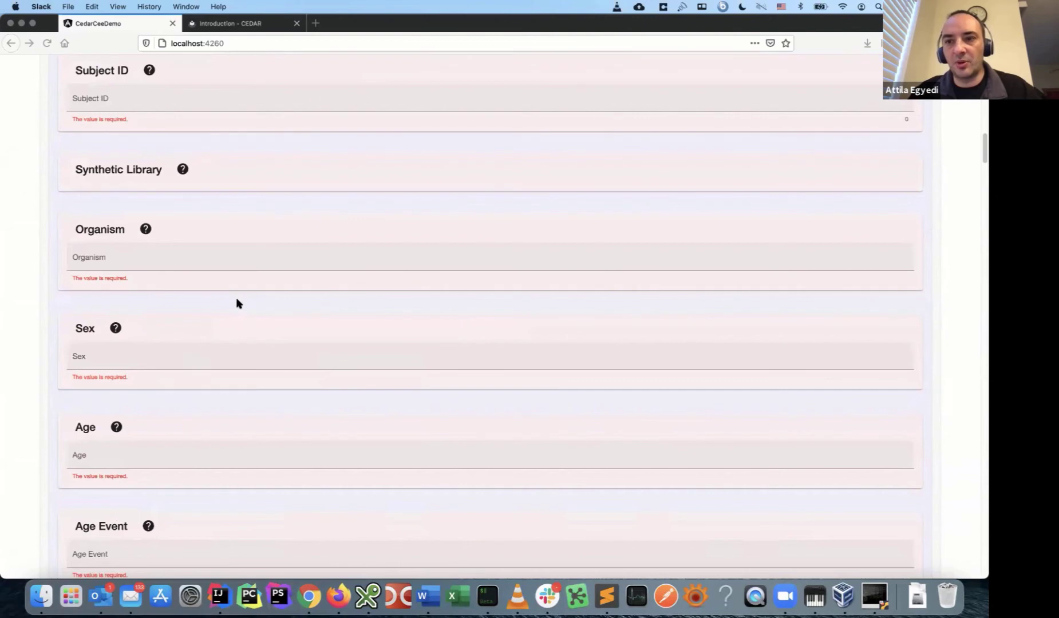
scroll(236, 304, "up", 3)
scroll(237, 304, "up", 5)
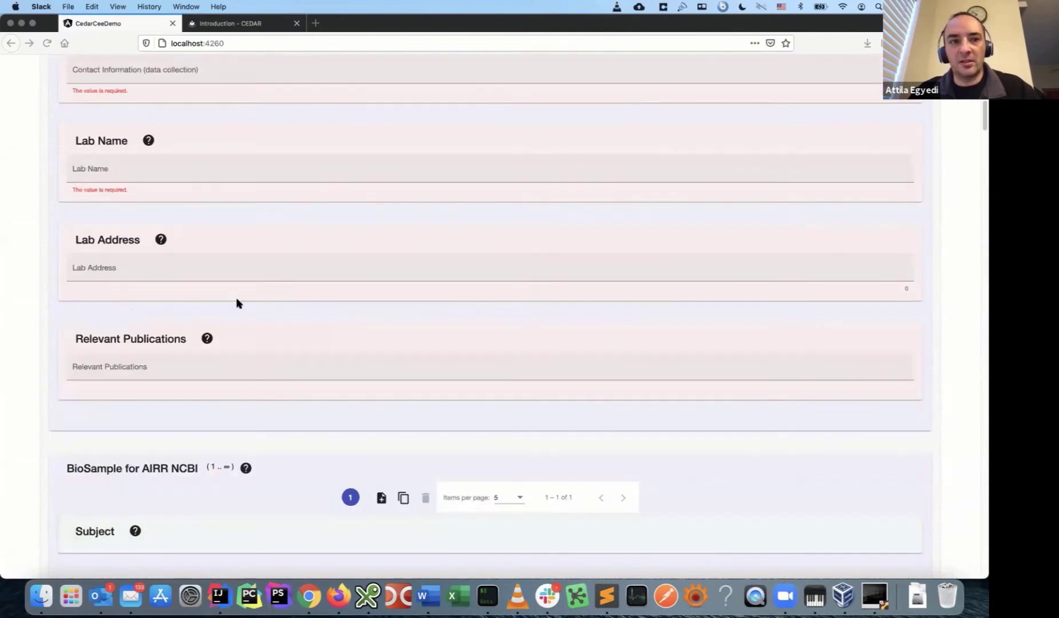
scroll(236, 304, "up", 5)
scroll(236, 304, "up", 6)
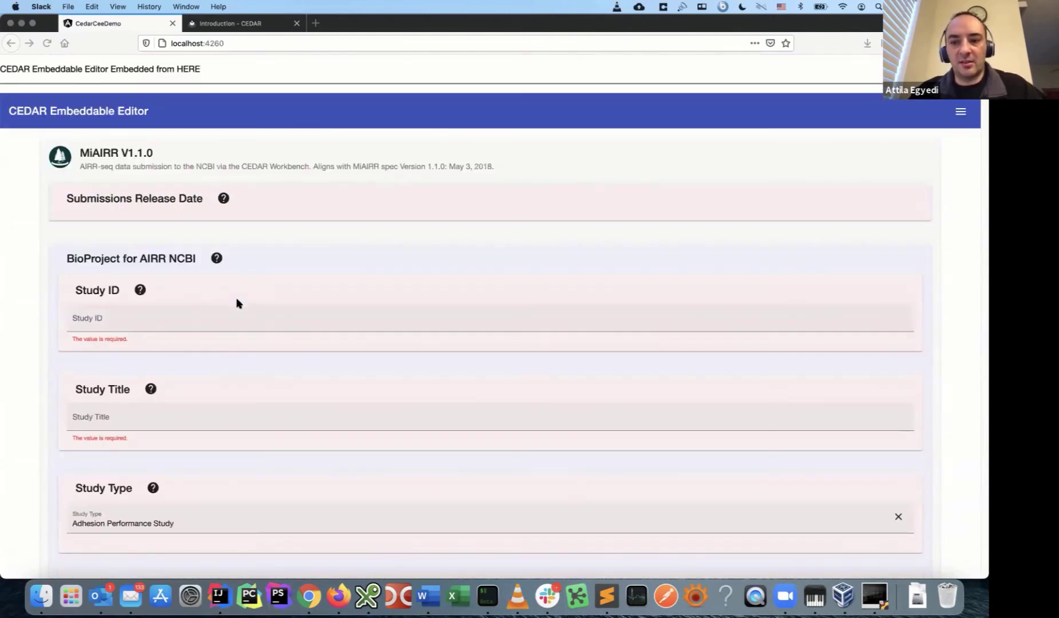